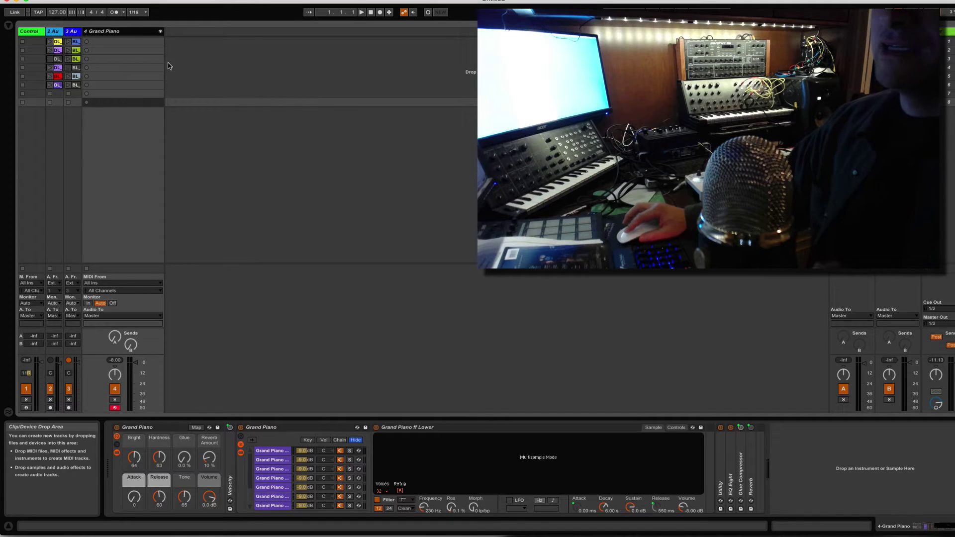
With the metronome on, record the piano riff into the Grand Piano track's first clip slot.
left_click(128, 43)
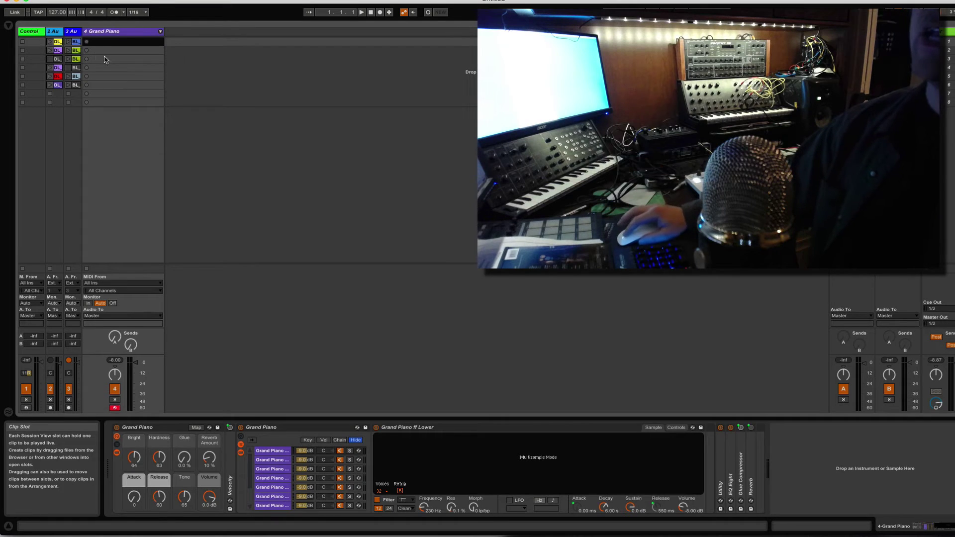
left_click(114, 12)
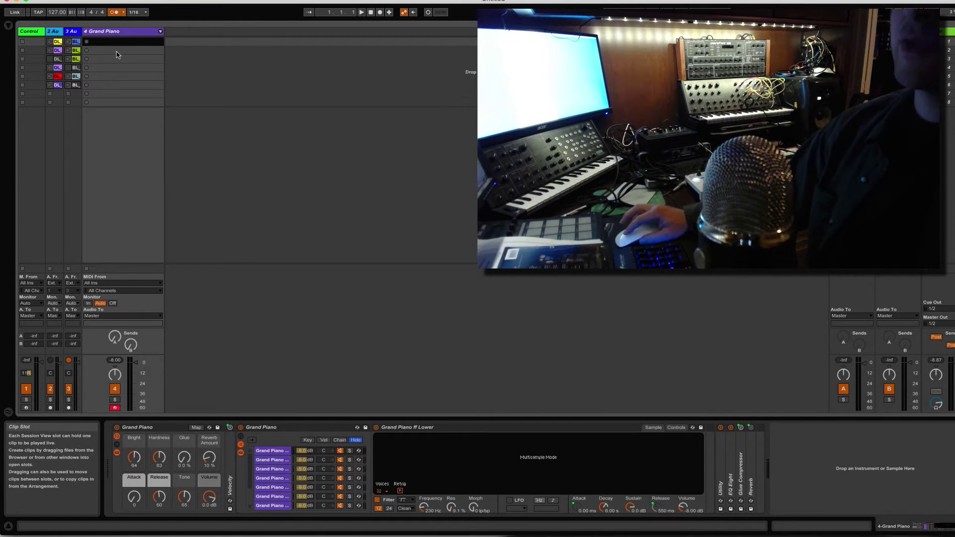
left_click(86, 43)
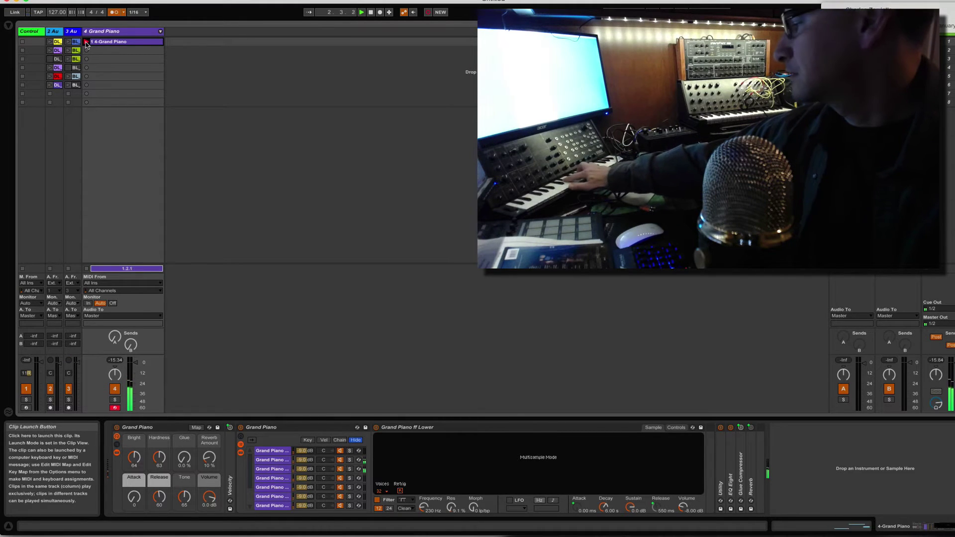
left_click(87, 43)
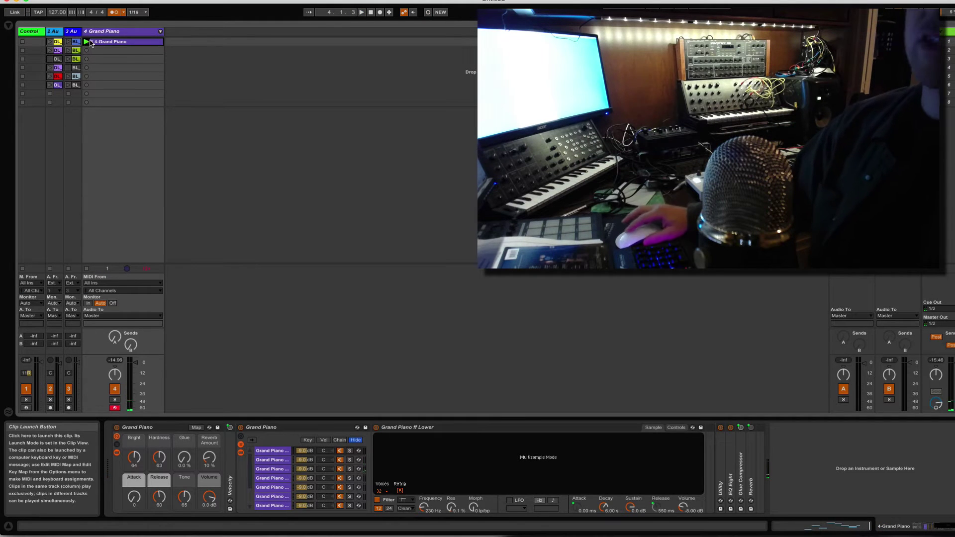
Move the clip start and loop start to the first note at bar 2.
left_click(103, 42)
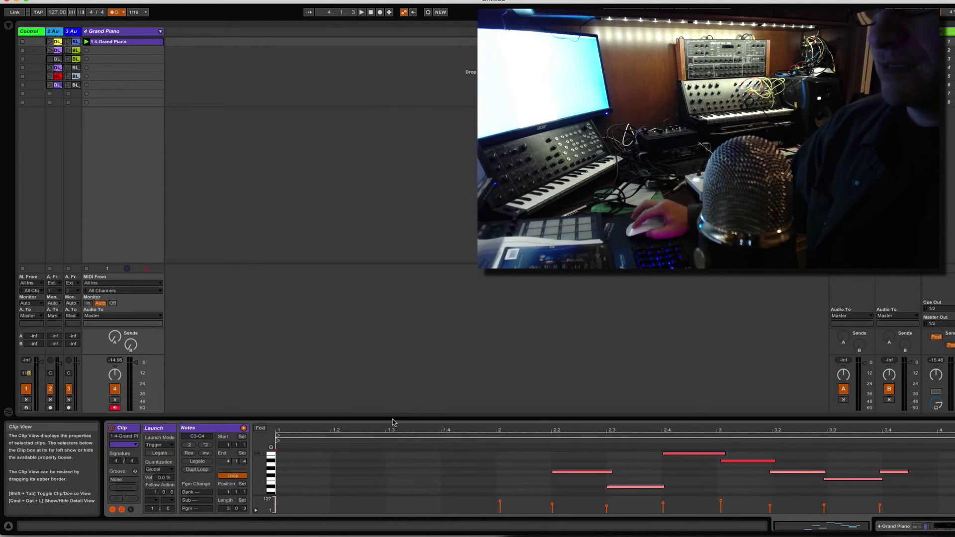
left_click_drag(389, 417, 386, 321)
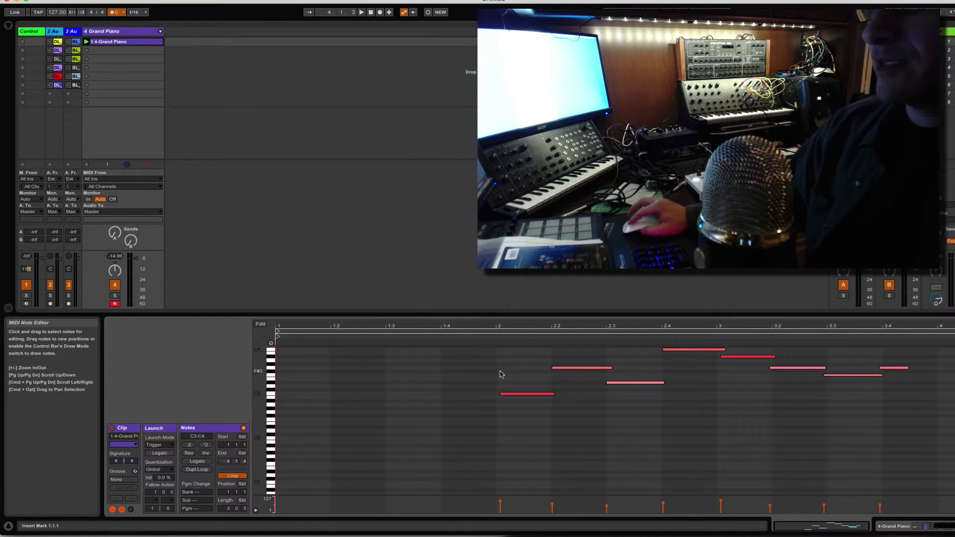
left_click_drag(913, 439, 506, 349)
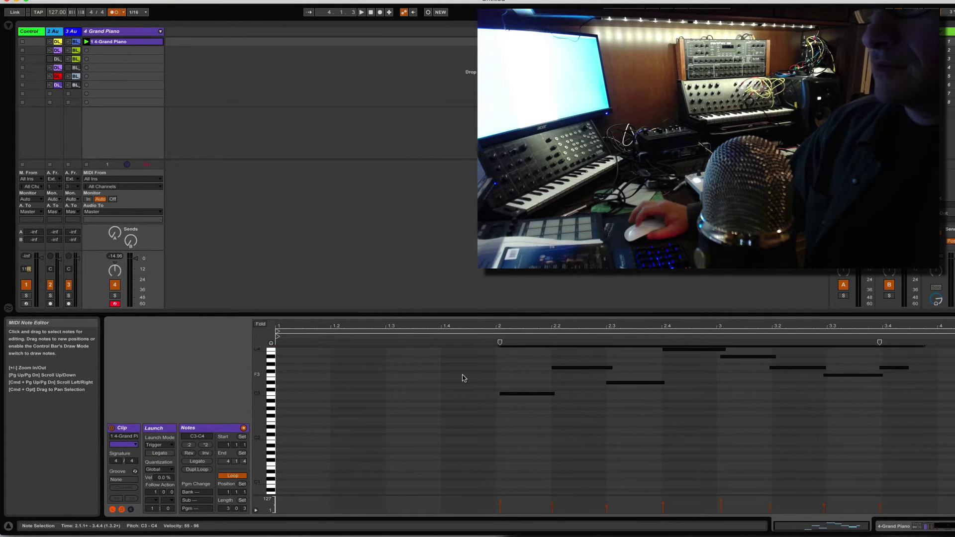
scroll(446, 378, "down", 5)
scroll(445, 377, "up", 10)
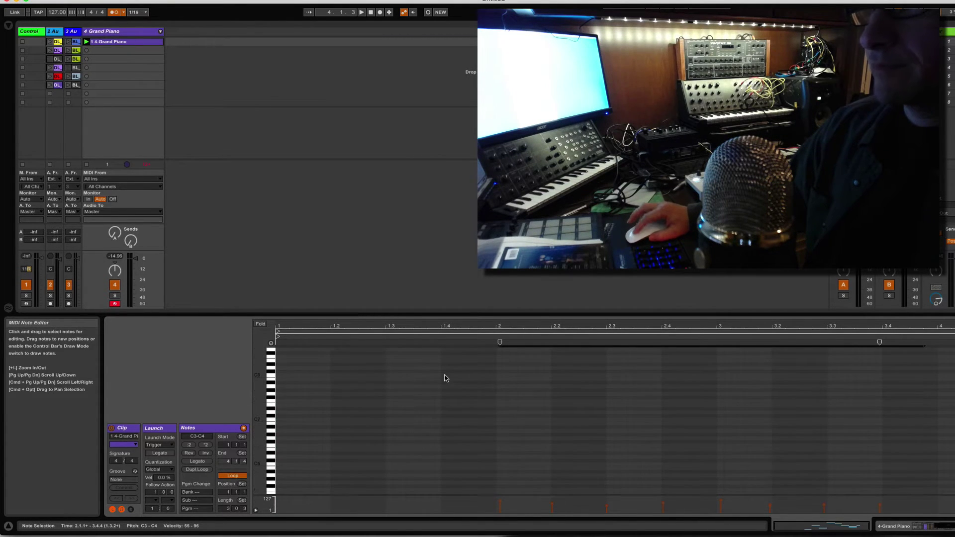
scroll(415, 378, "down", 3)
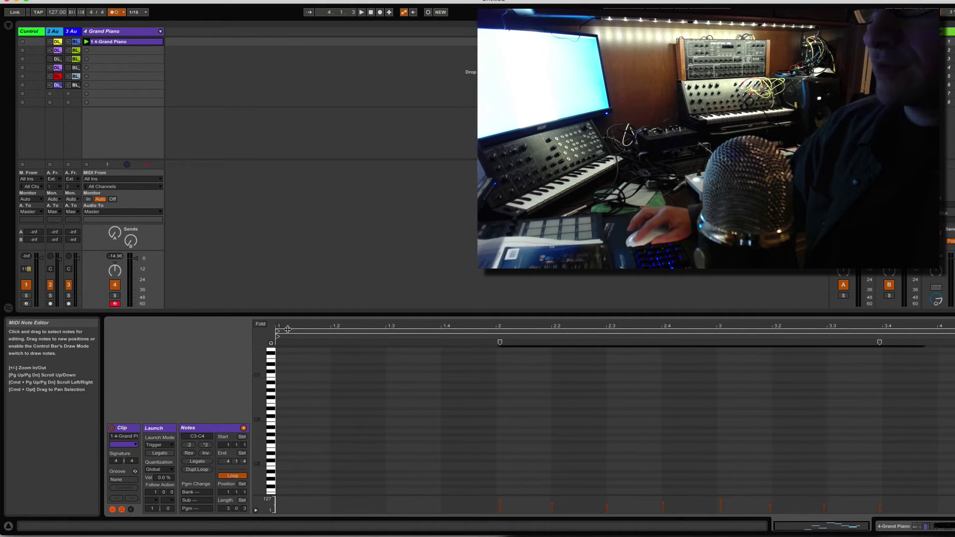
left_click(597, 342)
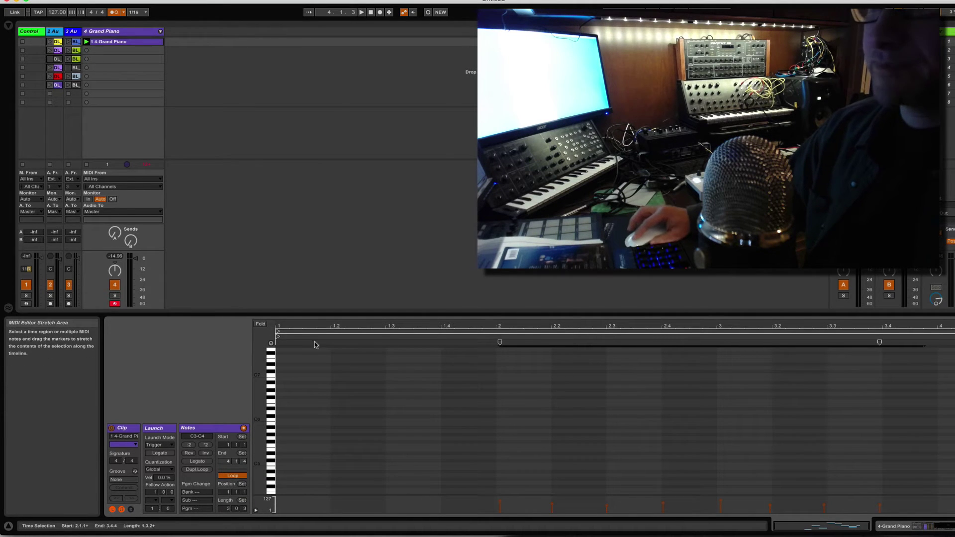
left_click_drag(278, 337, 498, 339)
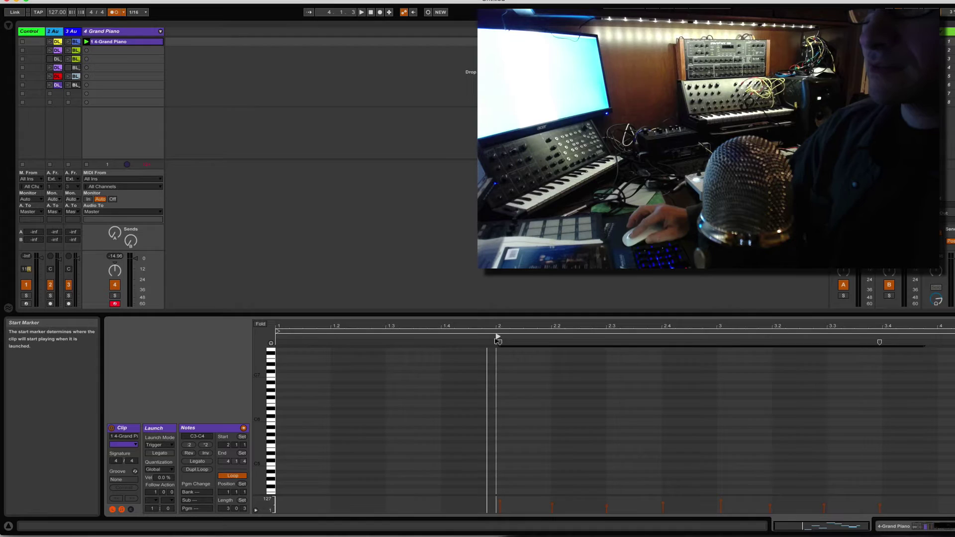
left_click_drag(278, 330, 497, 332)
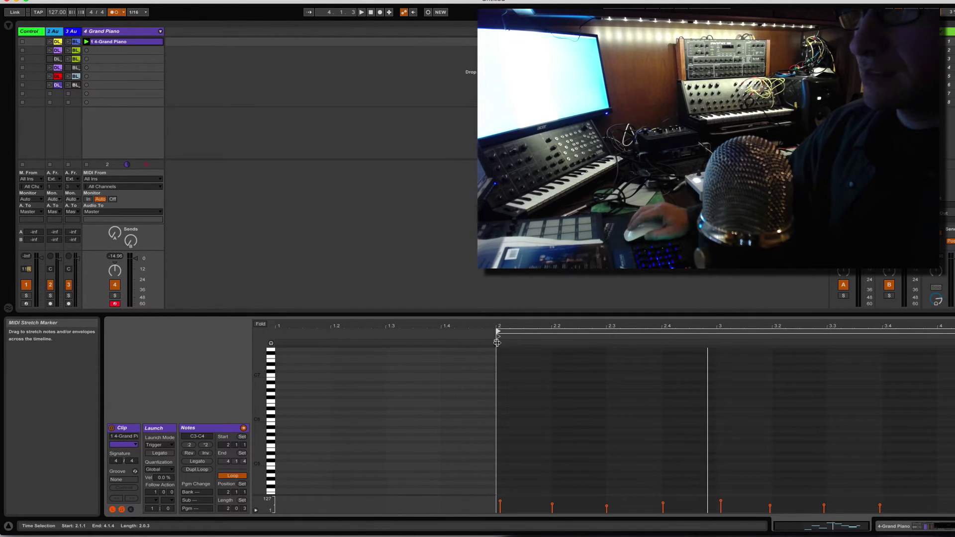
Make bar 2 the clip's new 1.1.1 start with Set 1.1.1 Here.
right_click(496, 343)
left_click(567, 387)
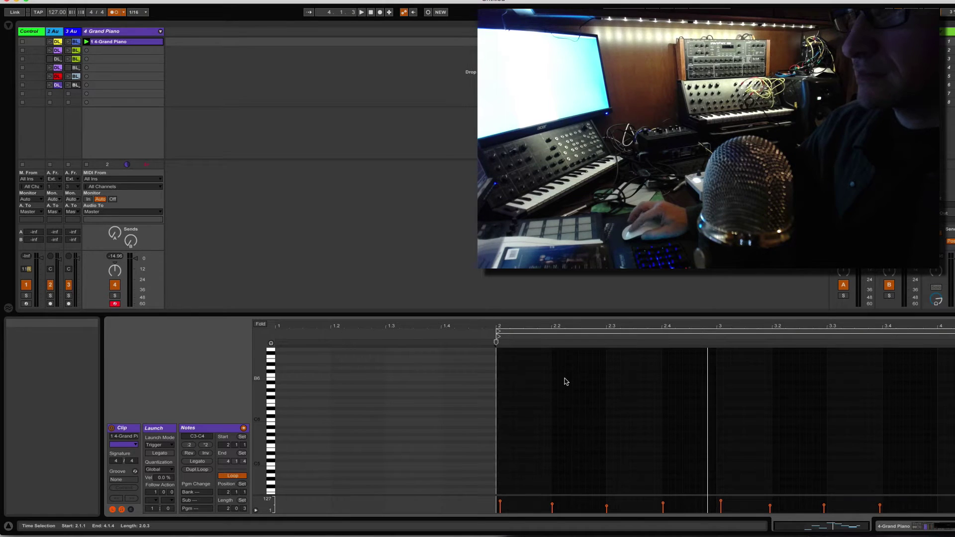
right_click(499, 352)
left_click(519, 373)
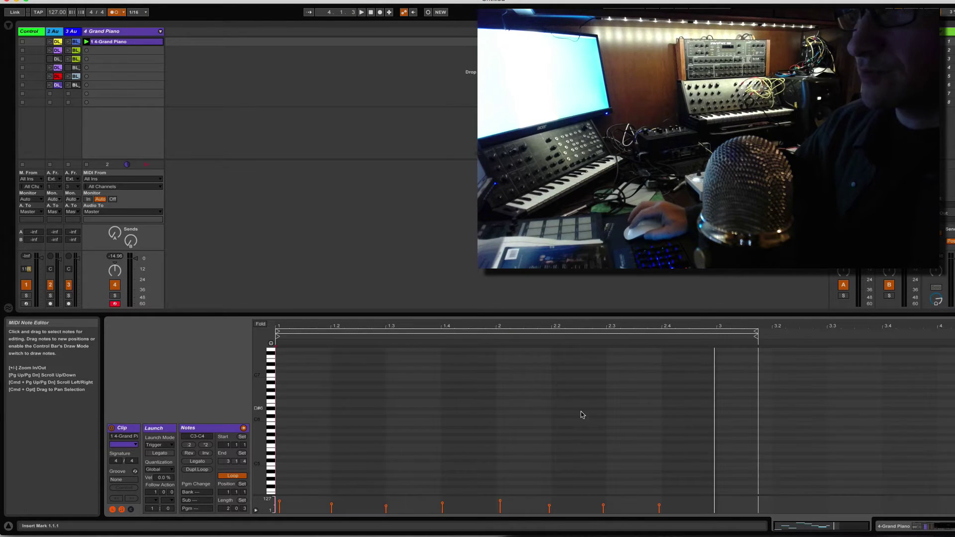
Quantize all eight riff notes to the grid.
scroll(568, 417, "up", 2)
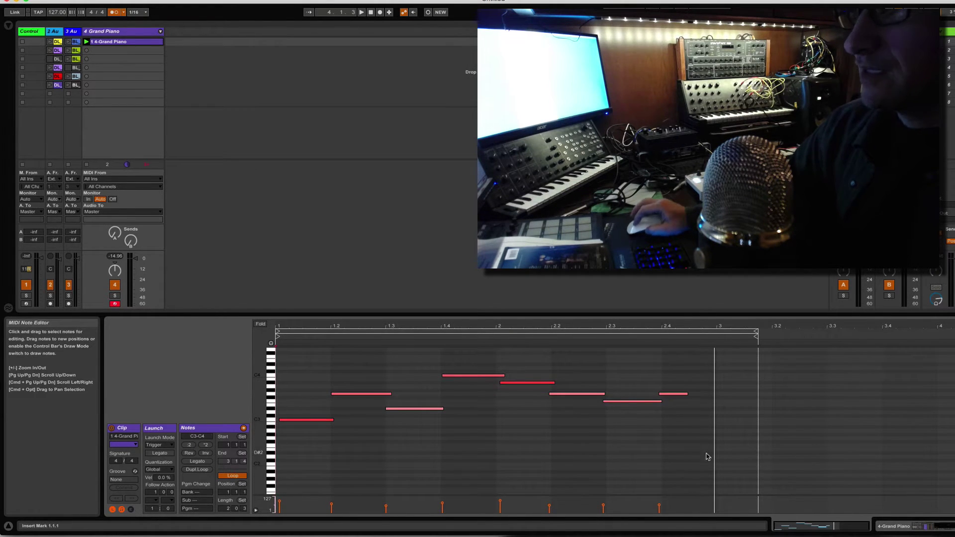
left_click_drag(706, 457, 286, 338)
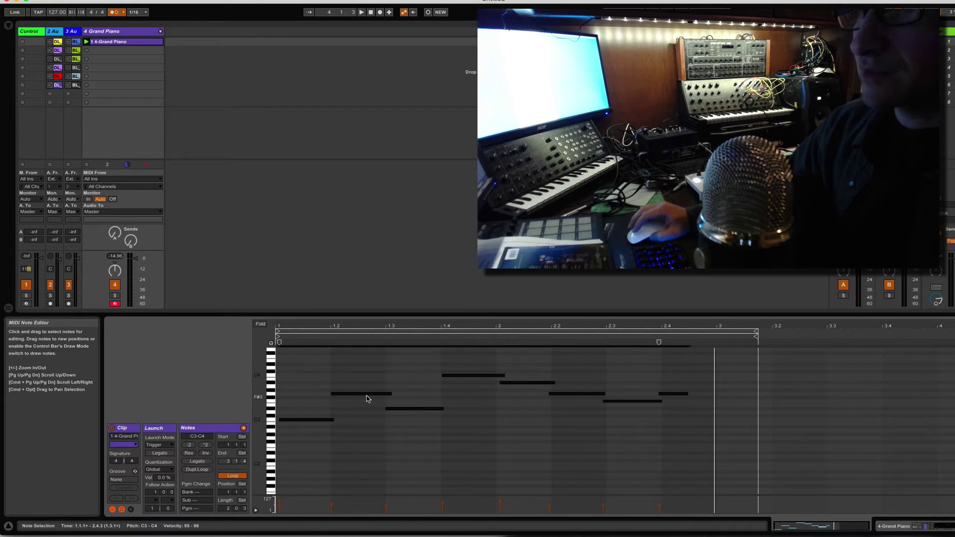
right_click(370, 423)
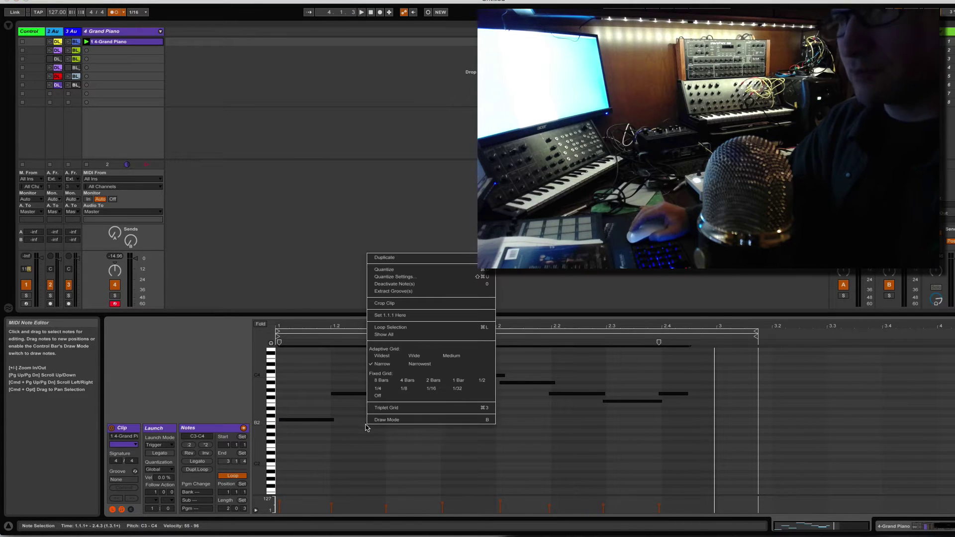
left_click(392, 271)
left_click(572, 428)
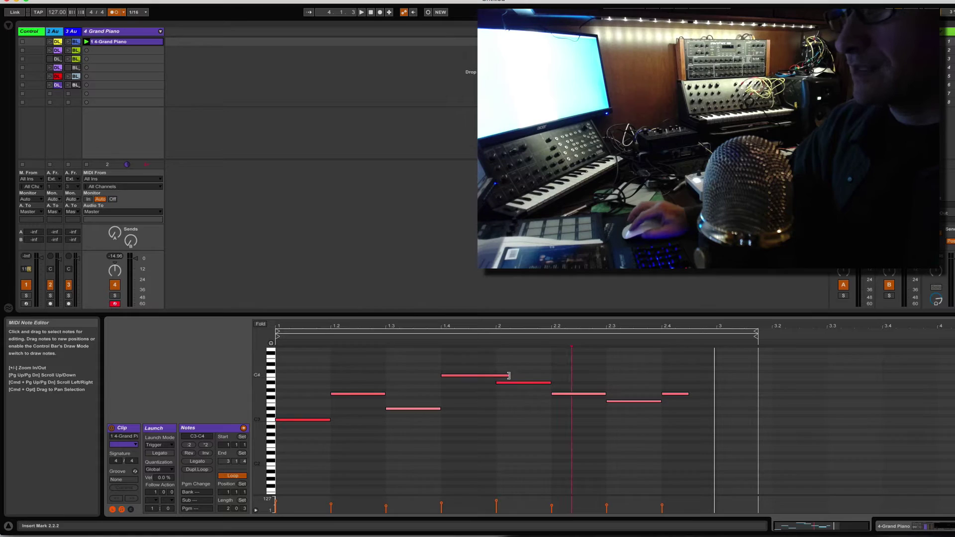
Shorten the C4 note to end at 2.1.1, lengthen the last G3, and end the loop at bar 3.
left_click_drag(508, 375, 498, 375)
left_click_drag(689, 394, 715, 394)
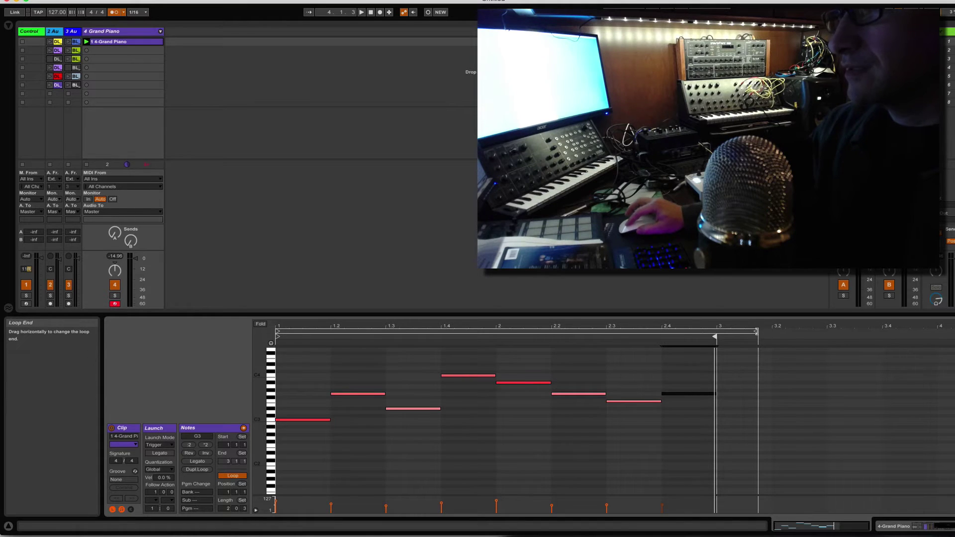
left_click_drag(756, 331, 716, 331)
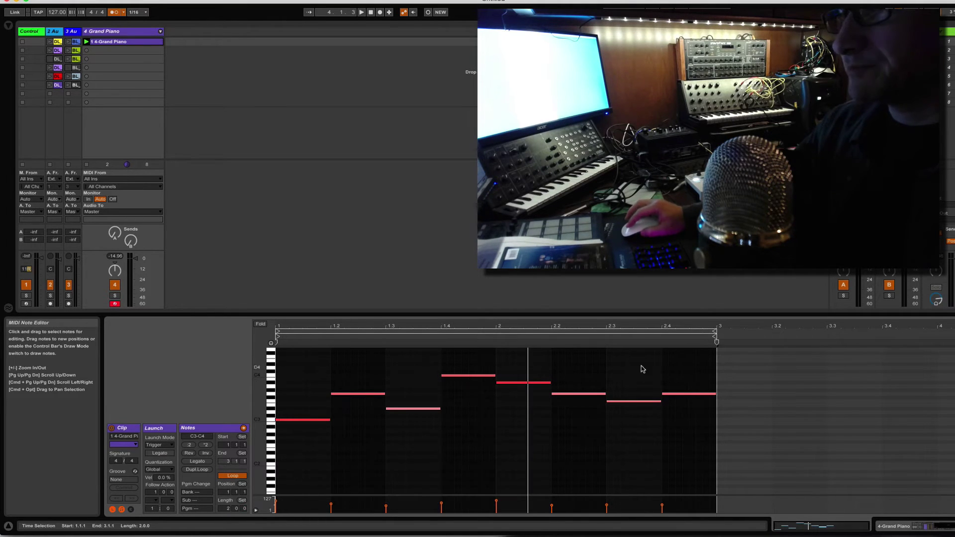
Play the edited riff, then switch off clip looping and the metronome.
left_click(363, 13)
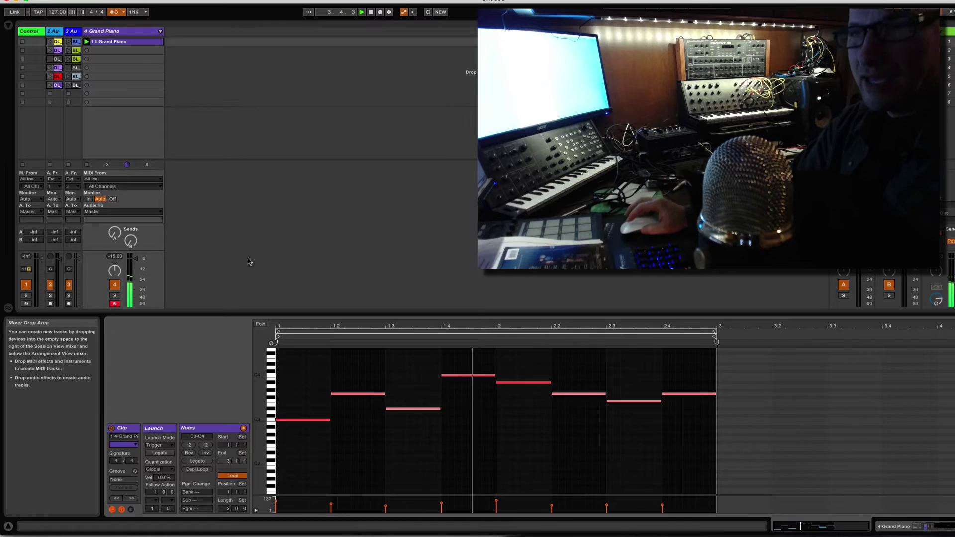
left_click(246, 476)
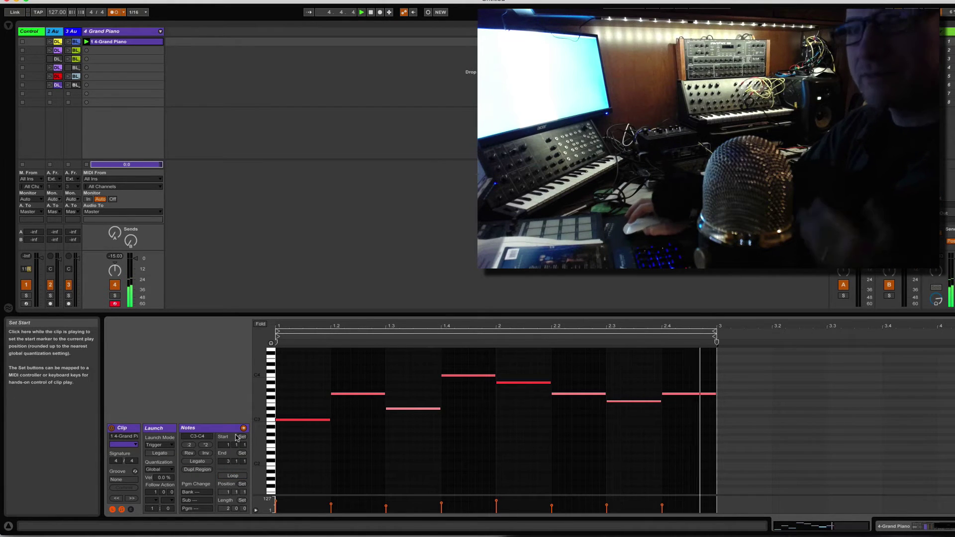
left_click(114, 12)
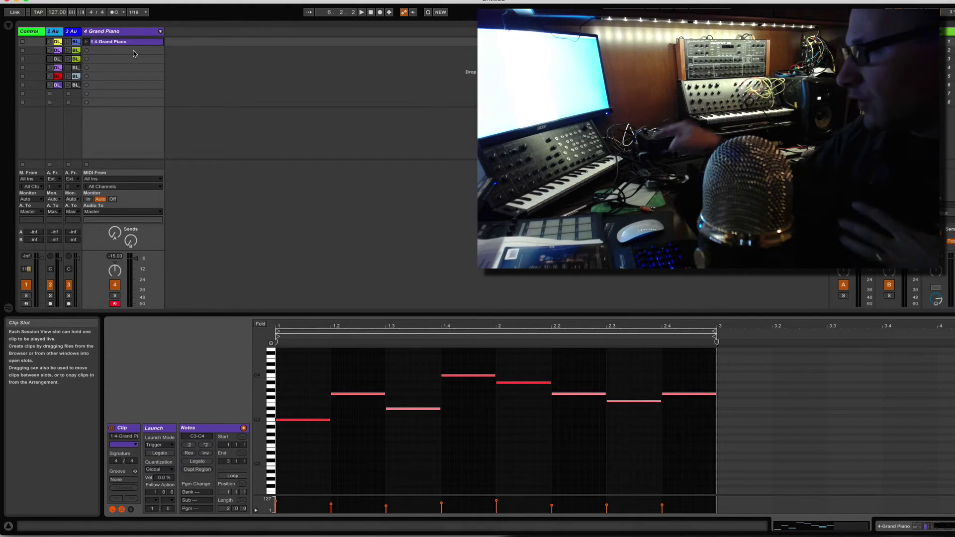
Toggle Key Map mode on and off from the clip's context menu, then launch the clip with Return.
right_click(134, 43)
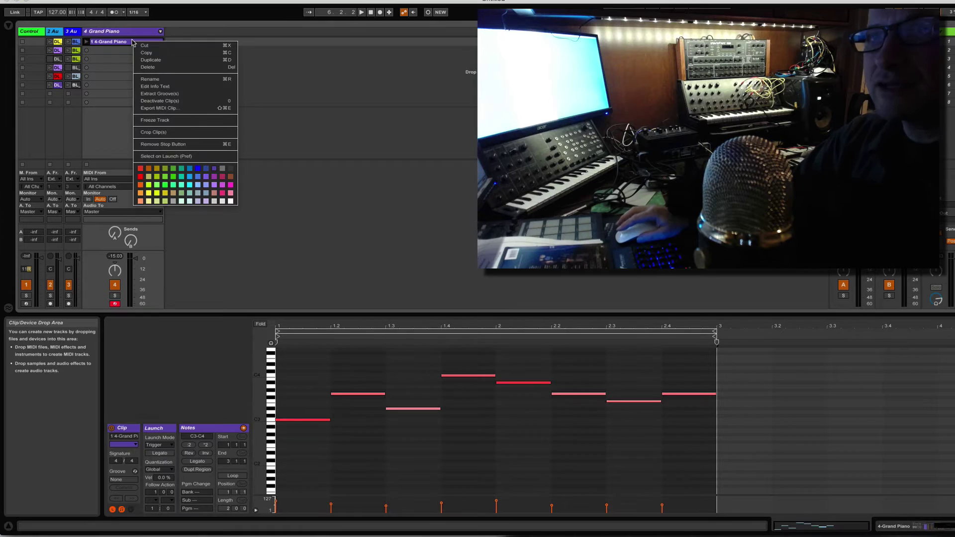
left_click(113, 46)
right_click(104, 44)
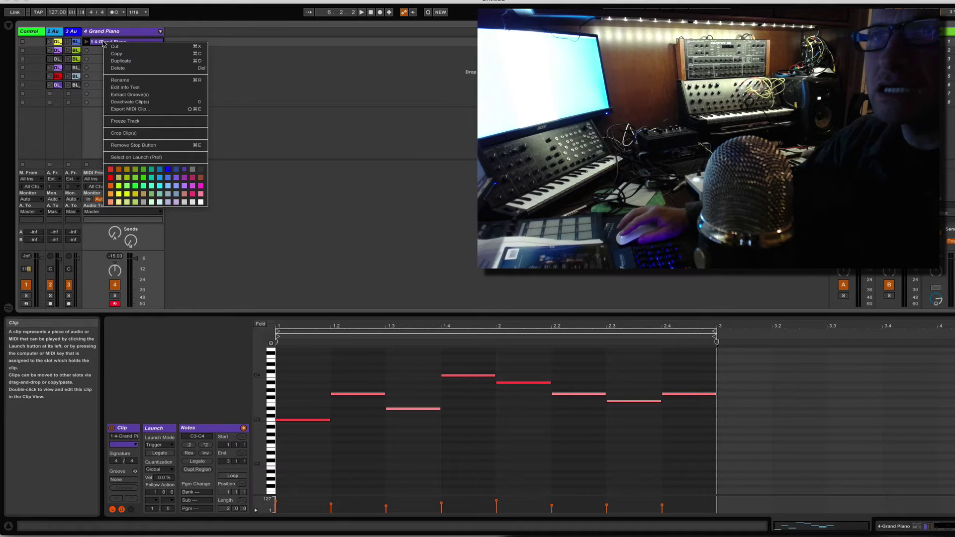
left_click(133, 62)
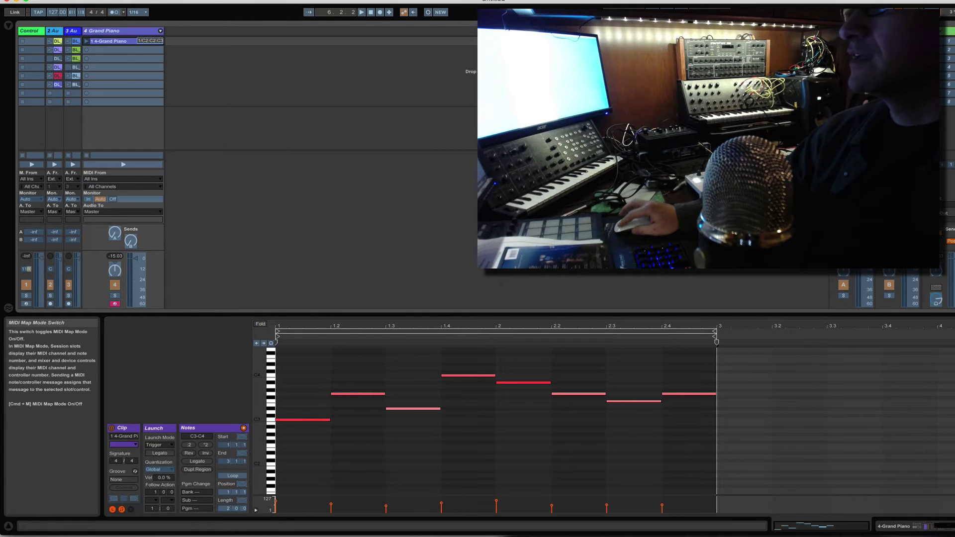
left_click(924, 12)
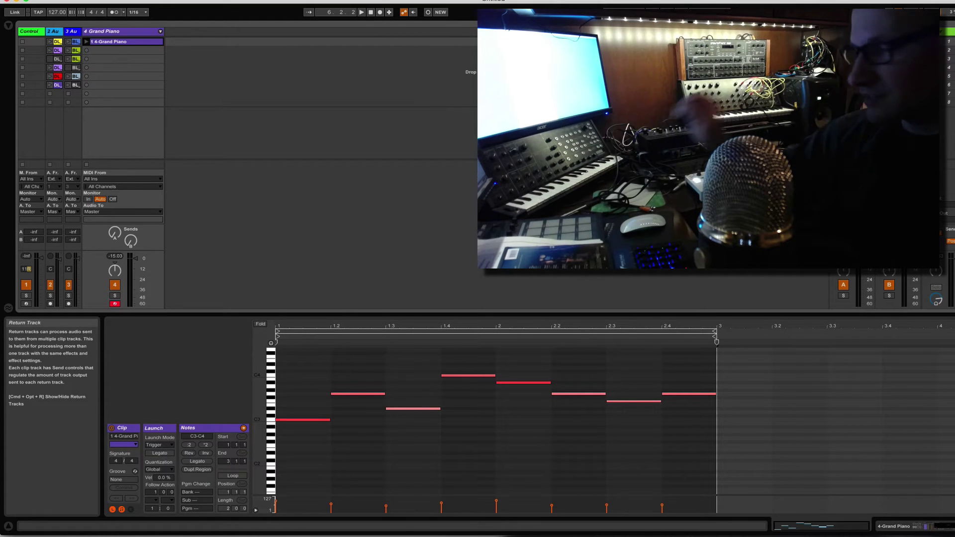
key("Return")
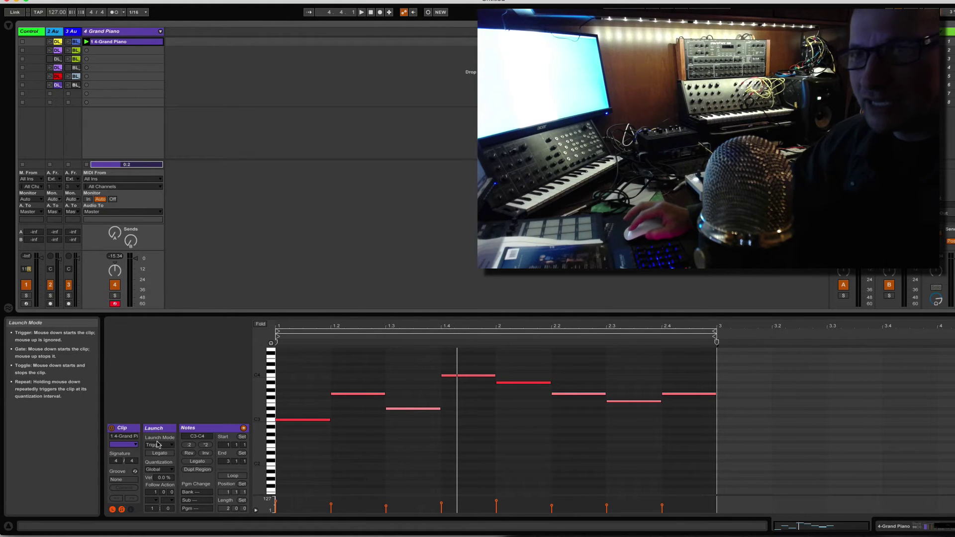
Set the clip's launch quantization to None and start playback to hear it.
left_click(157, 446)
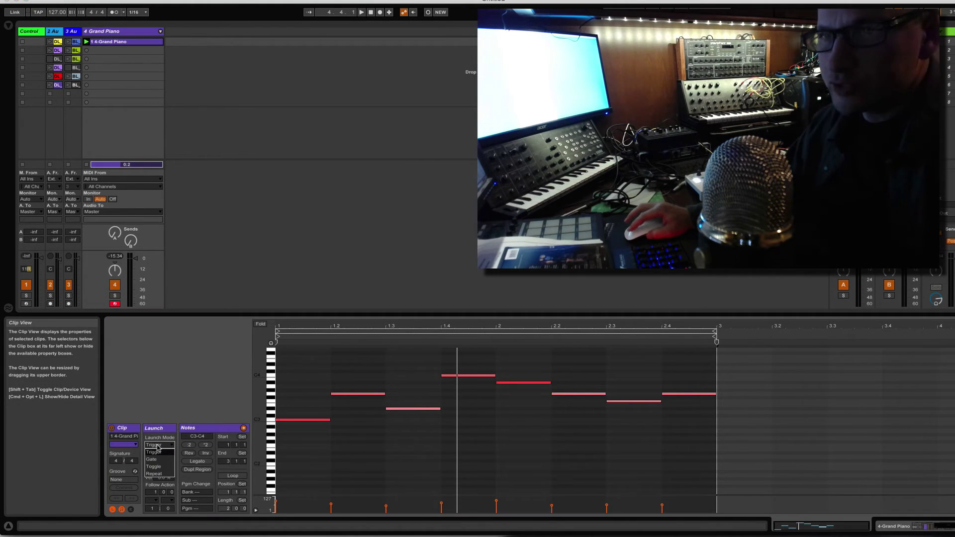
left_click(158, 451)
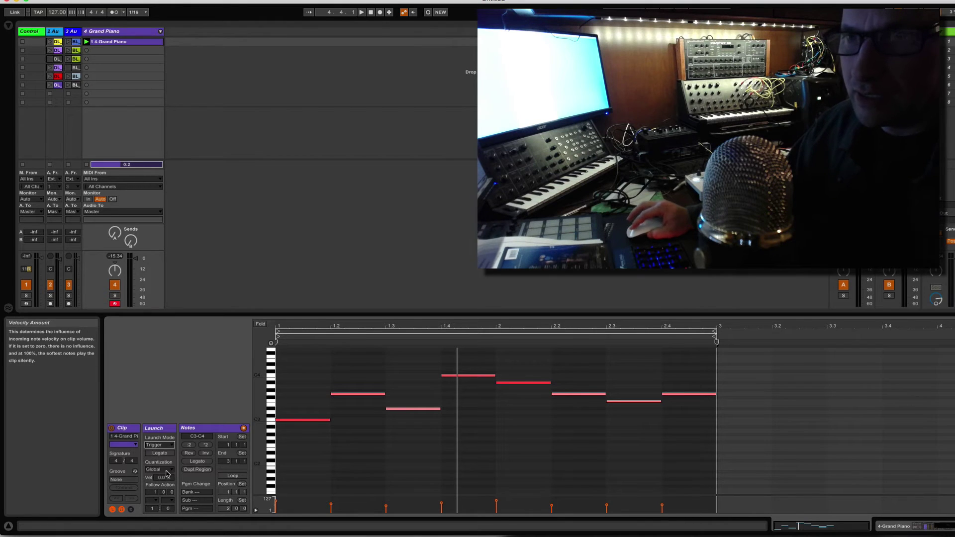
left_click(159, 470)
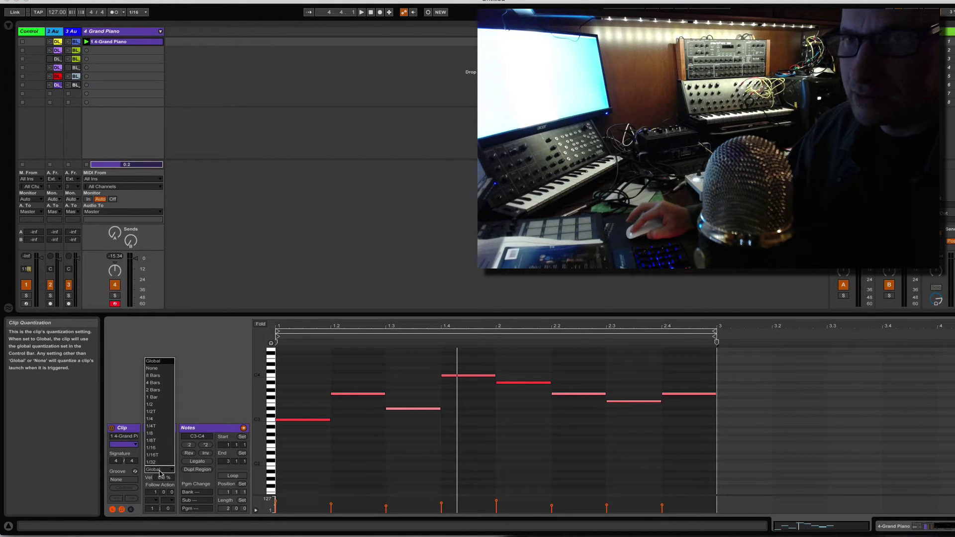
left_click(161, 369)
key("space")
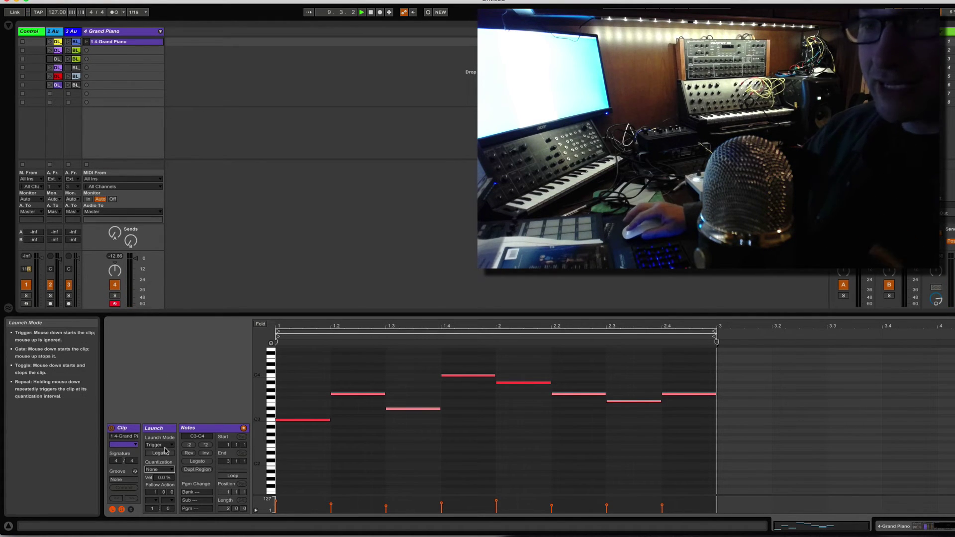
Set the launch mode to Gate, turn looping back on, and launch the clip.
left_click(166, 445)
left_click(167, 459)
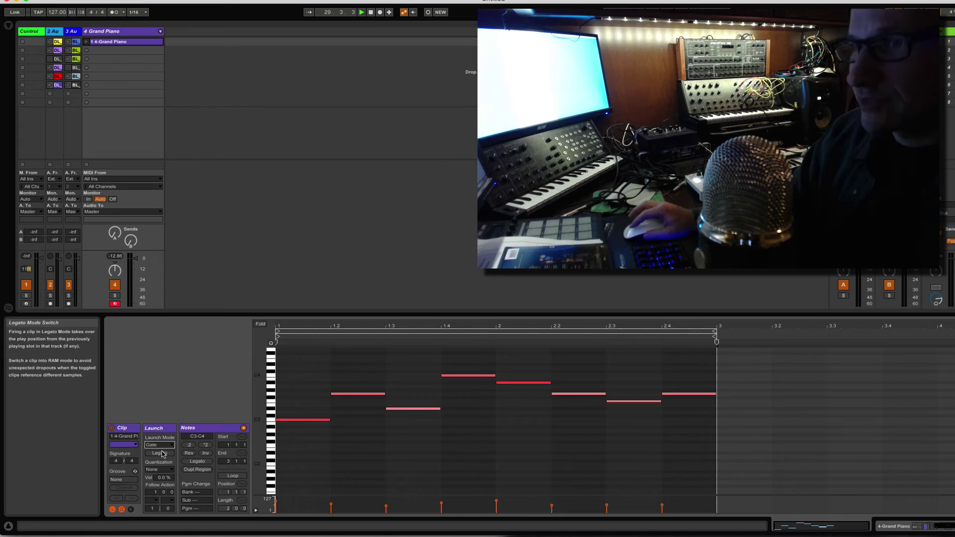
left_click(233, 476)
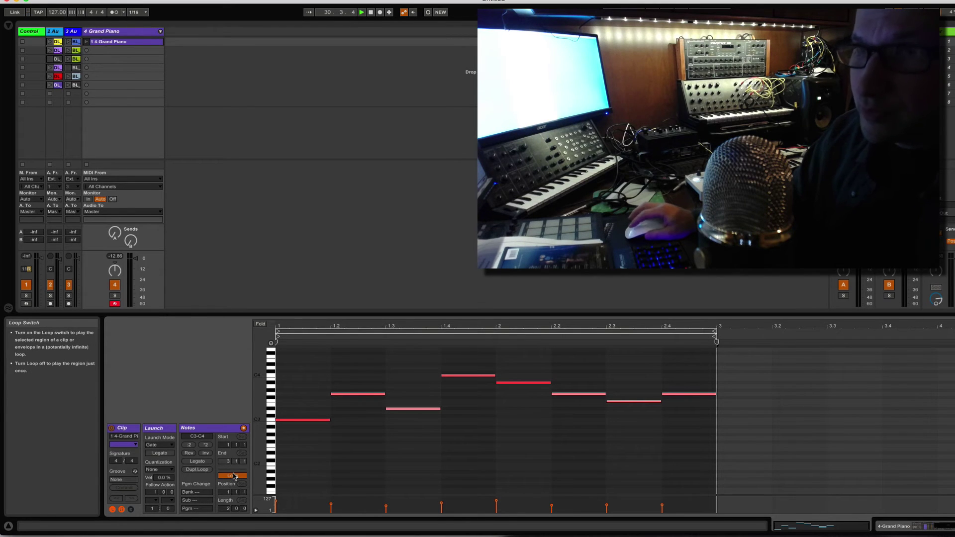
key("Return")
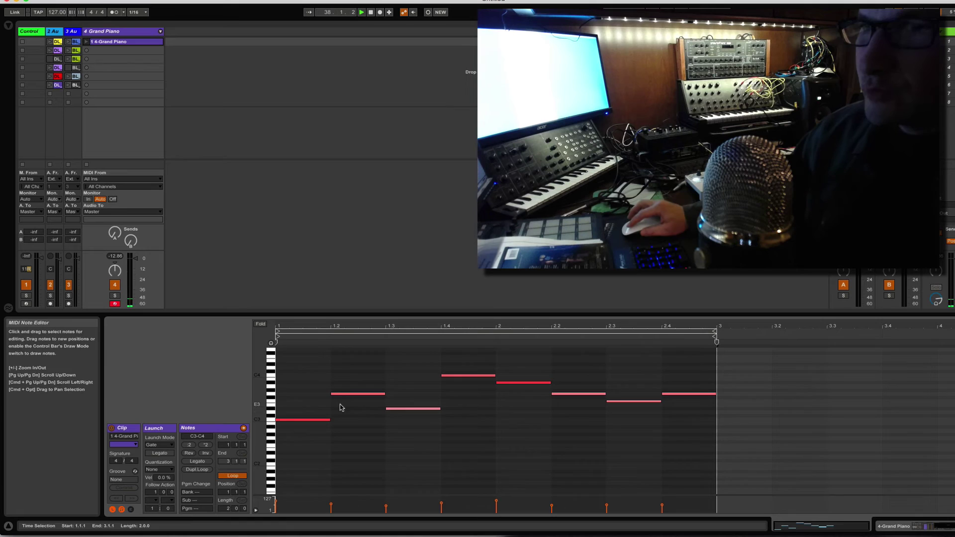
Add an E3 note at 1.1.1 and stretch it to end at 1.2.1.
left_click(295, 407)
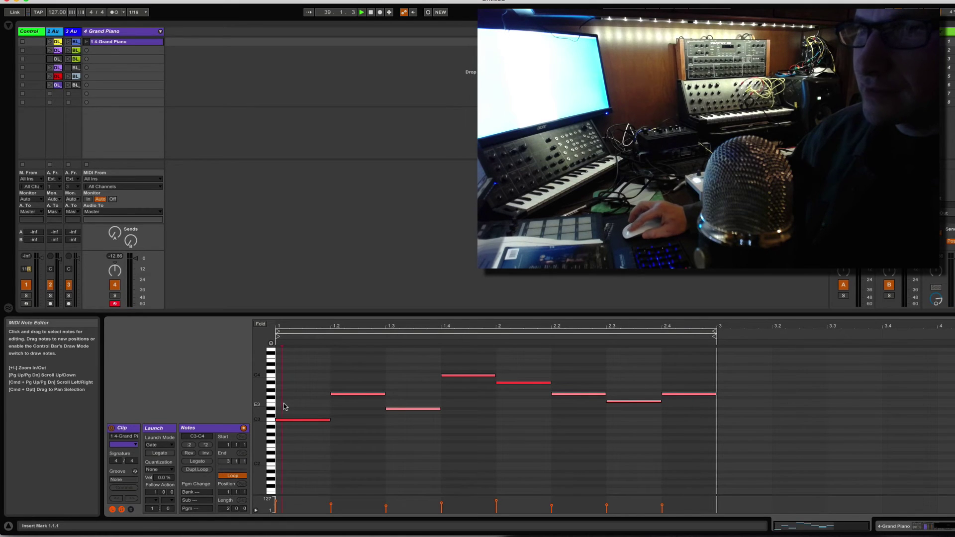
double_click(284, 405)
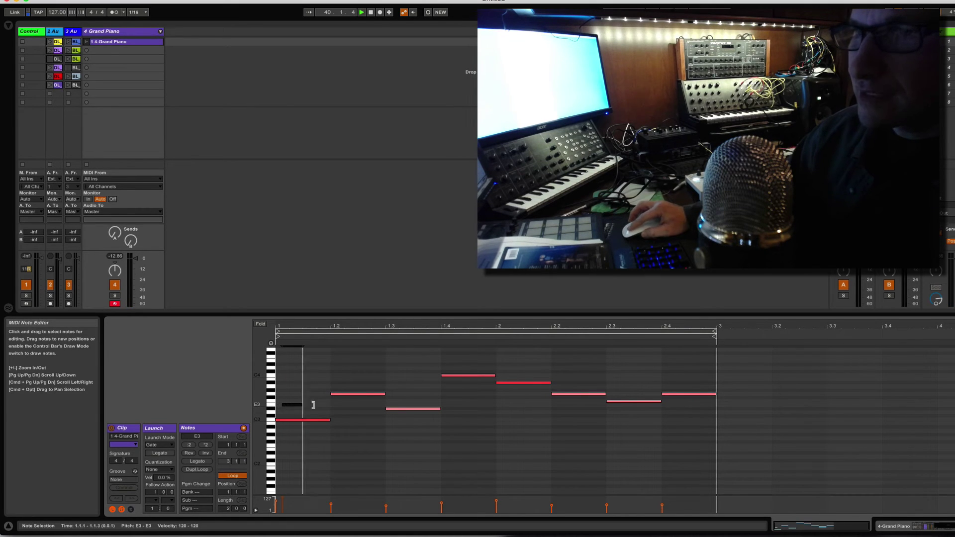
left_click_drag(313, 405, 329, 405)
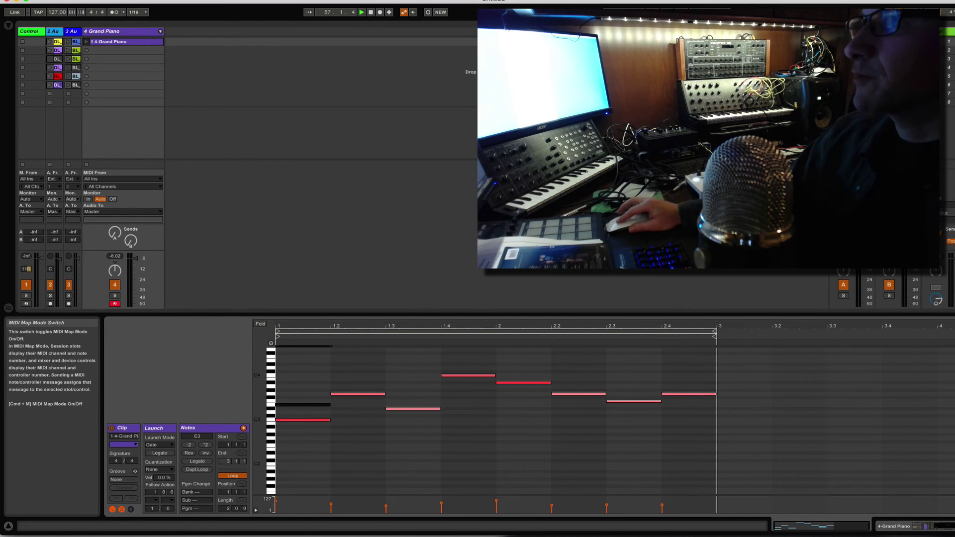
In MIDI Map Mode, inspect the Notes C2:C2:C3 mapping, then exit with Cmd+M.
left_click(929, 12)
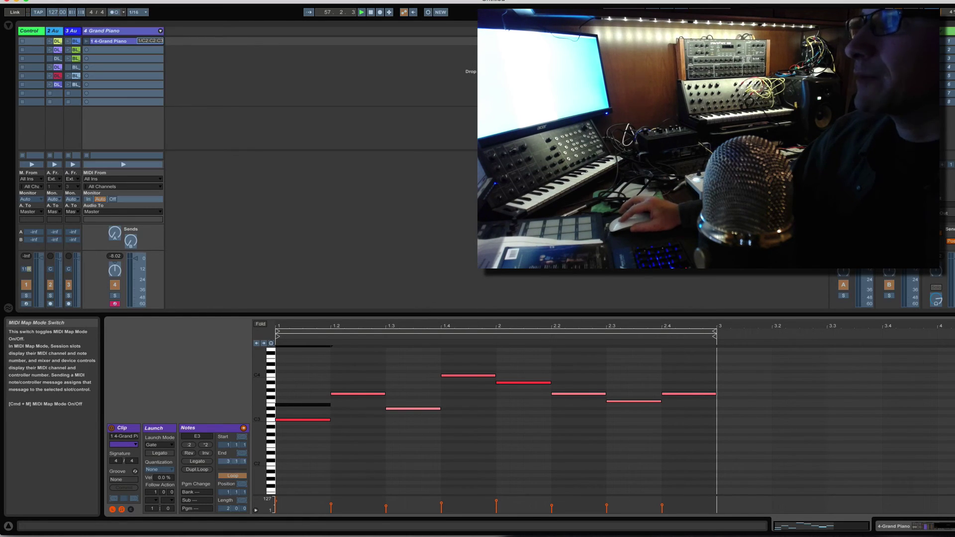
left_click(8, 25)
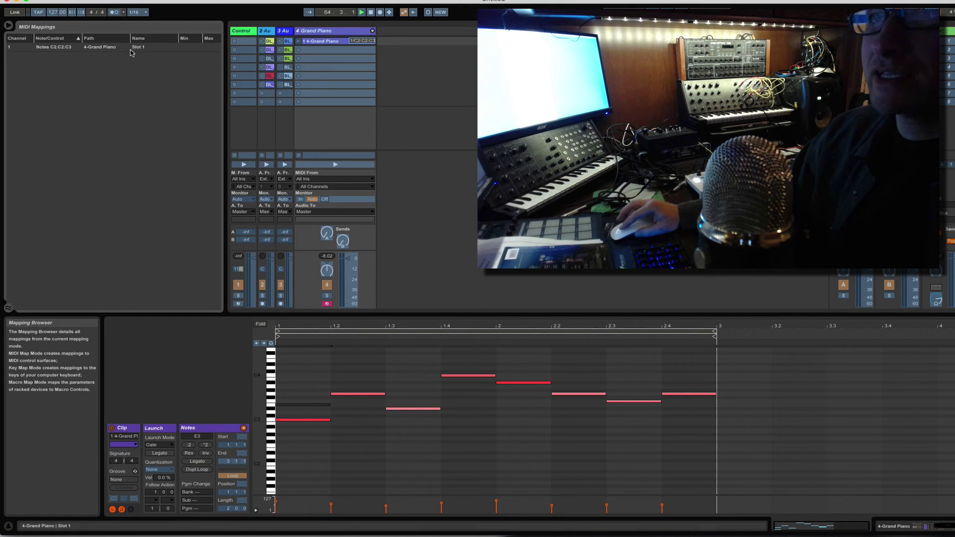
left_click(10, 48)
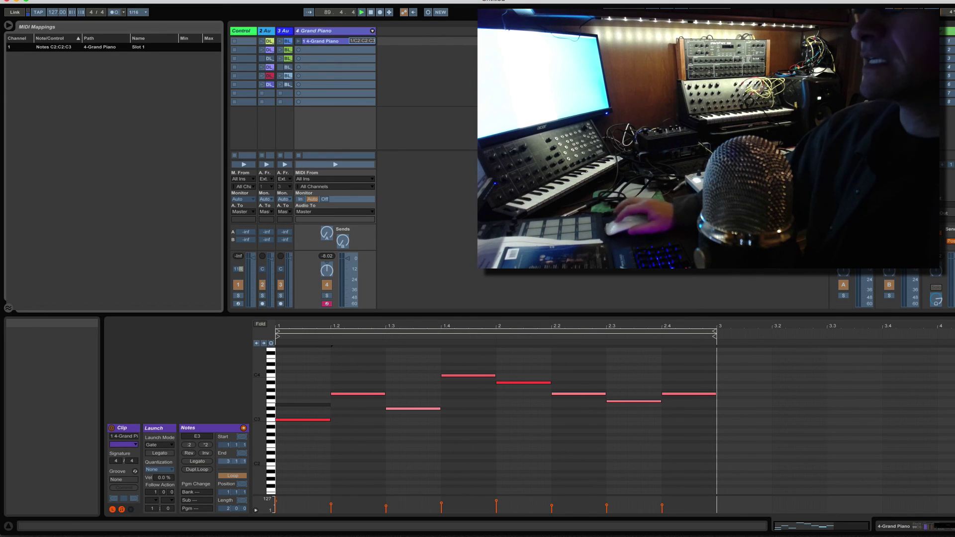
key("super+m")
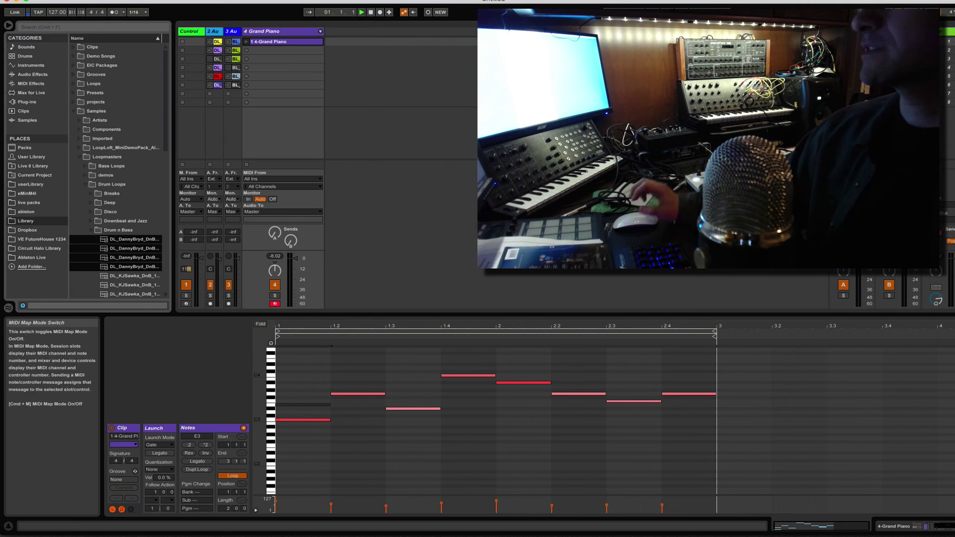